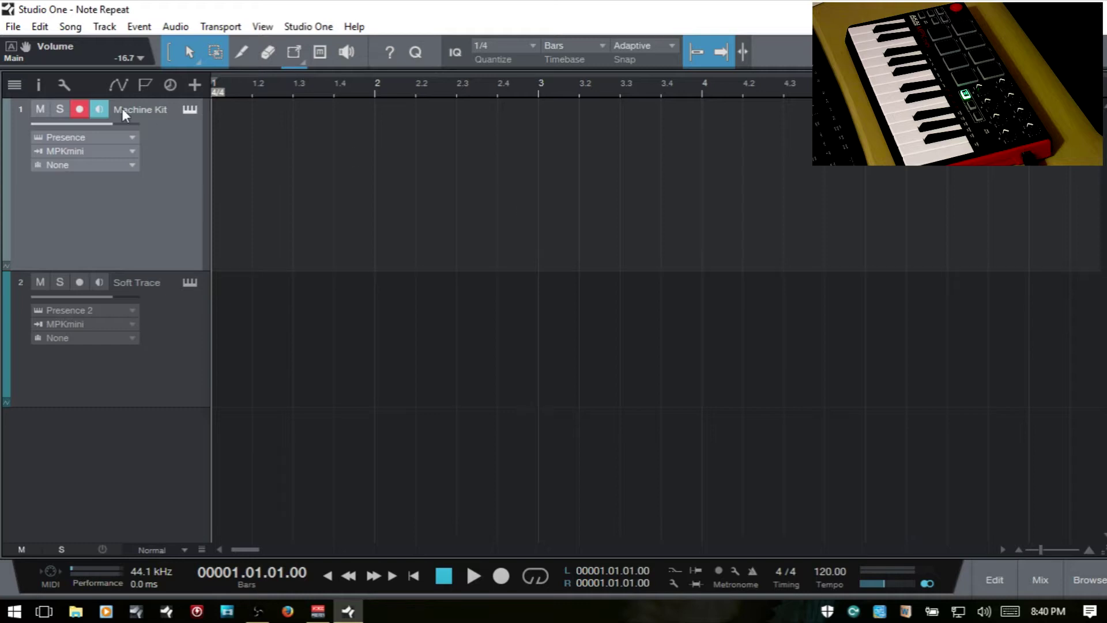
# Open the Presence XT editor with the Machine Kit program from track 1's keyboard icon
pyautogui.click(189, 109)
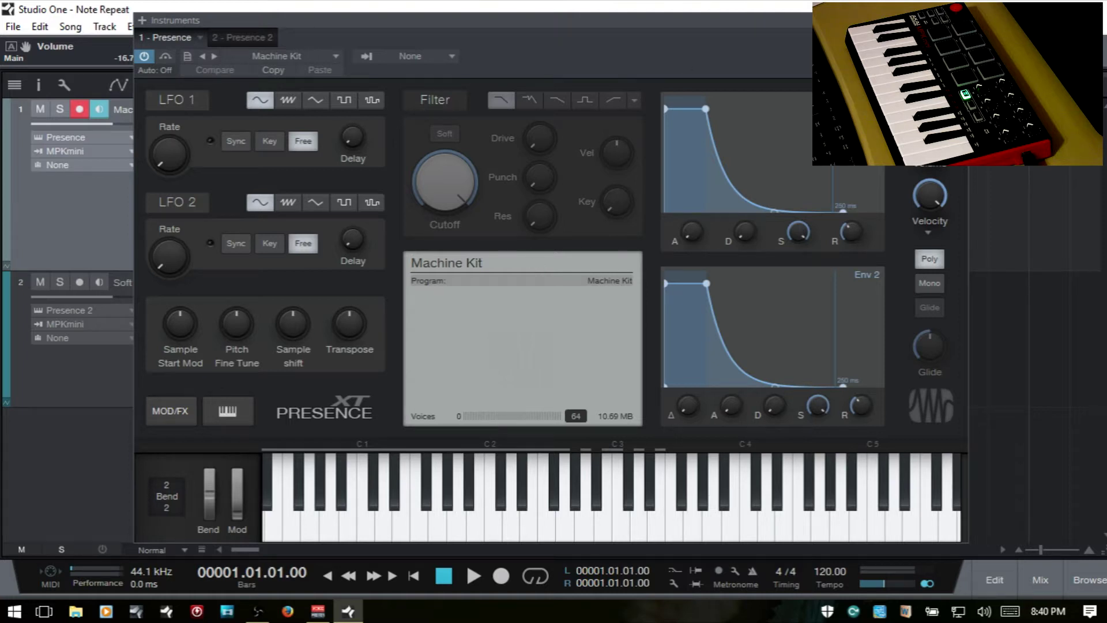
# Close the Presence XT window with F11, showing the empty Machine Kit and Soft Trace tracks
pyautogui.press('F11')
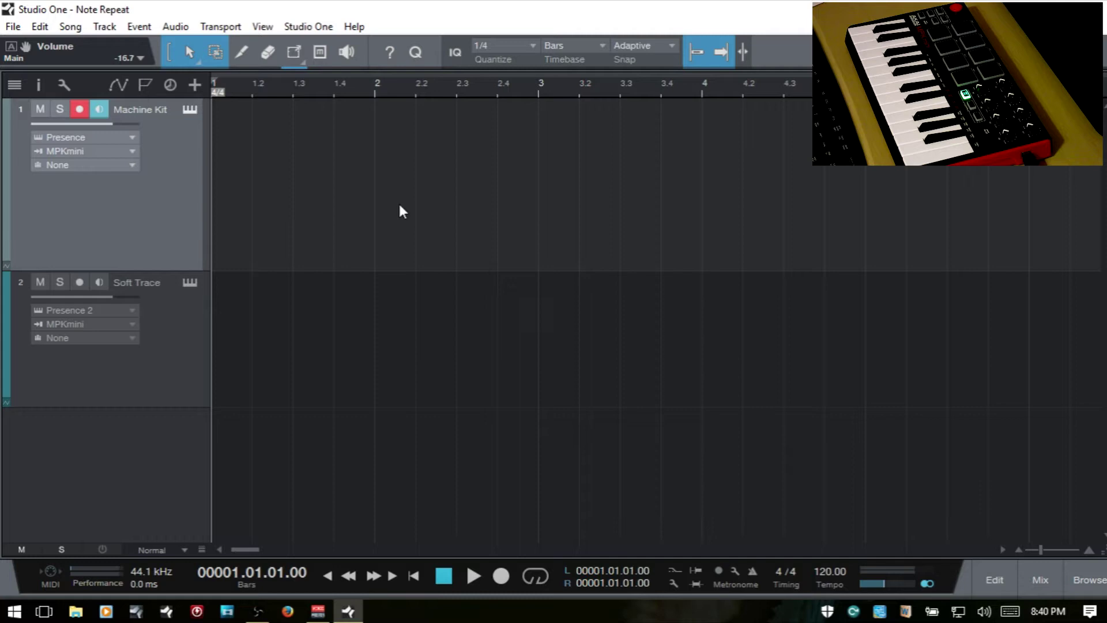
# Show the Record Panel with Shift+Alt+R and turn on Note Repeat under Instrument Recording Tools
pyautogui.hotkey('shift', 'alt', 'r')
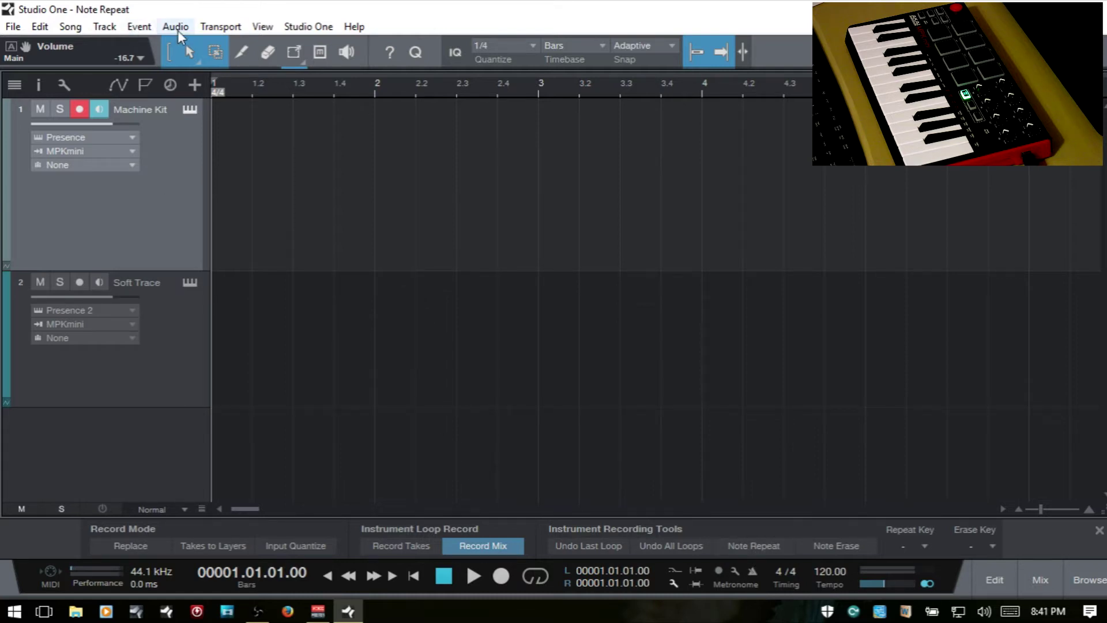
pyautogui.click(260, 28)
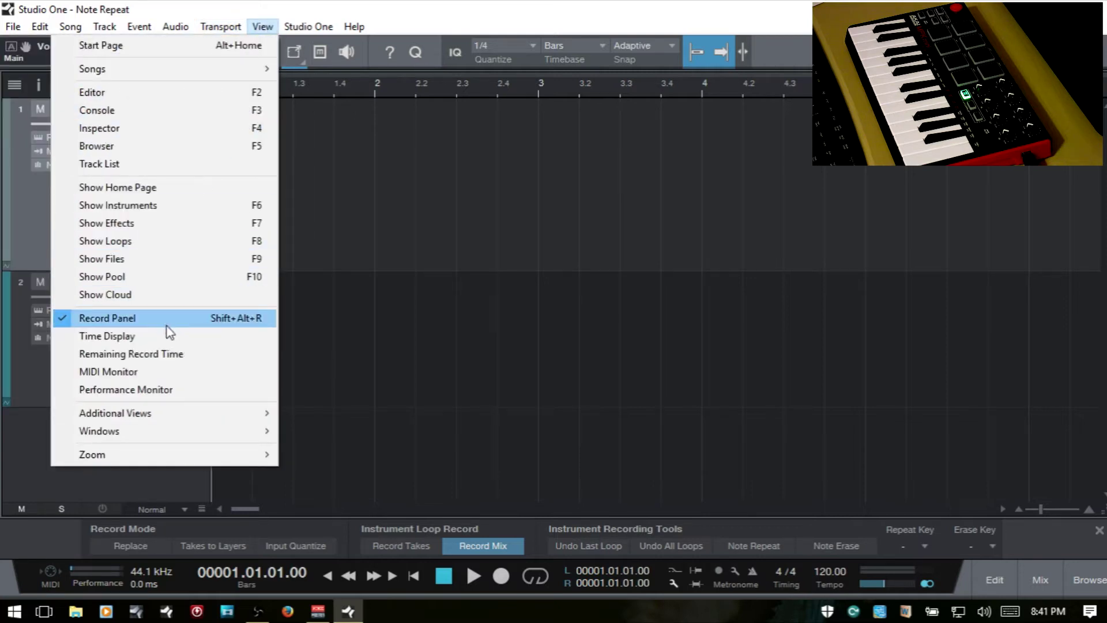
pyautogui.click(379, 327)
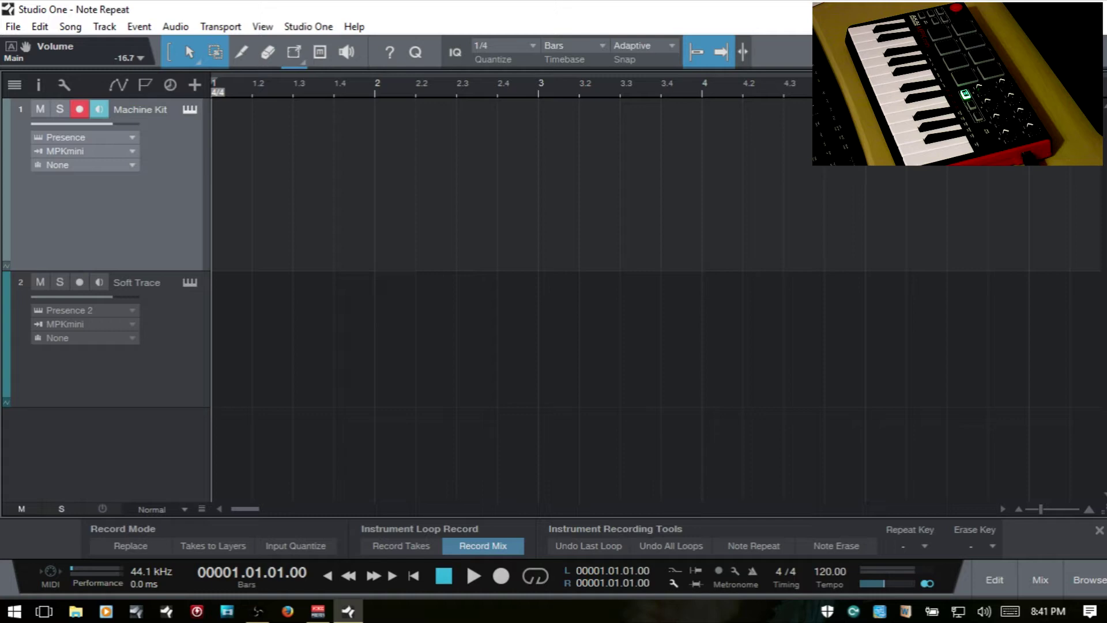
pyautogui.click(755, 548)
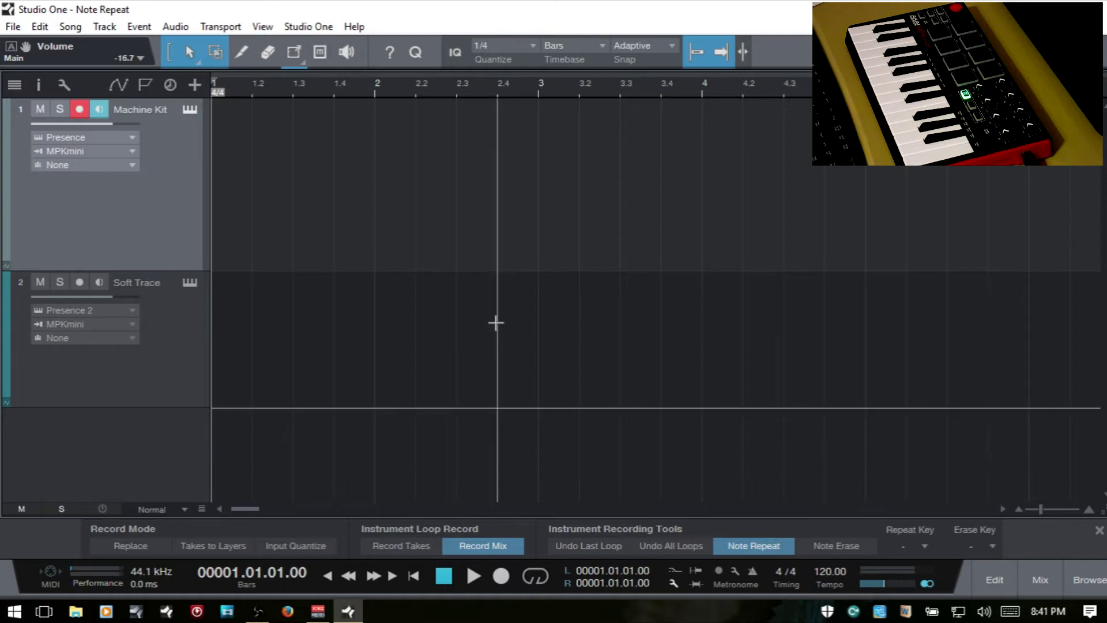
# Set the quantize grid to 1/8, trying 1/16 and 1/32 in the quantize panel first
pyautogui.click(523, 46)
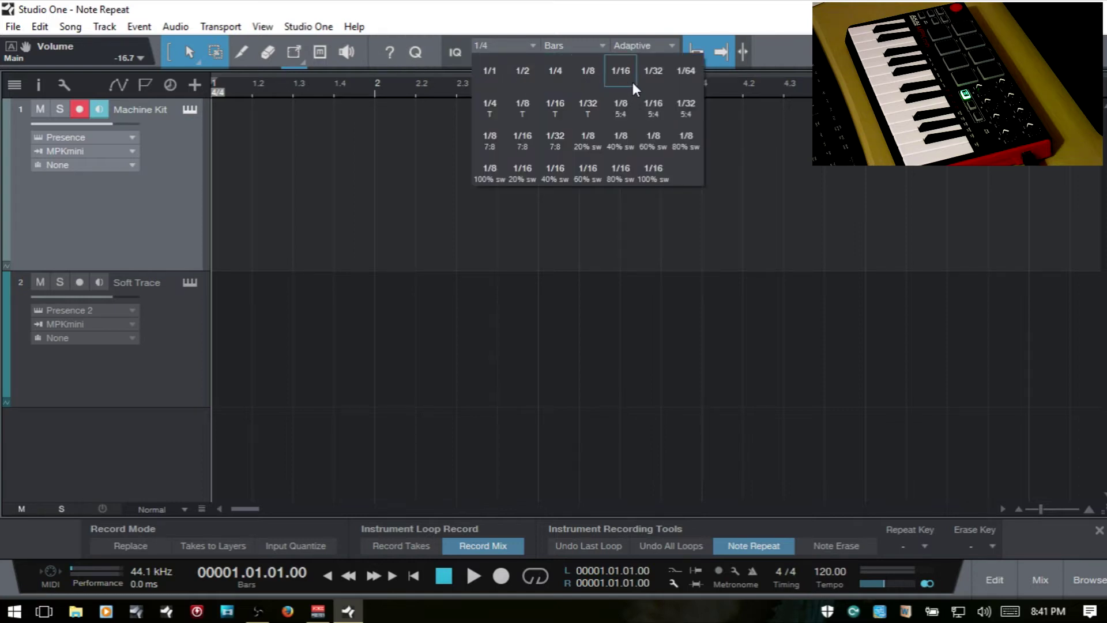
pyautogui.click(588, 72)
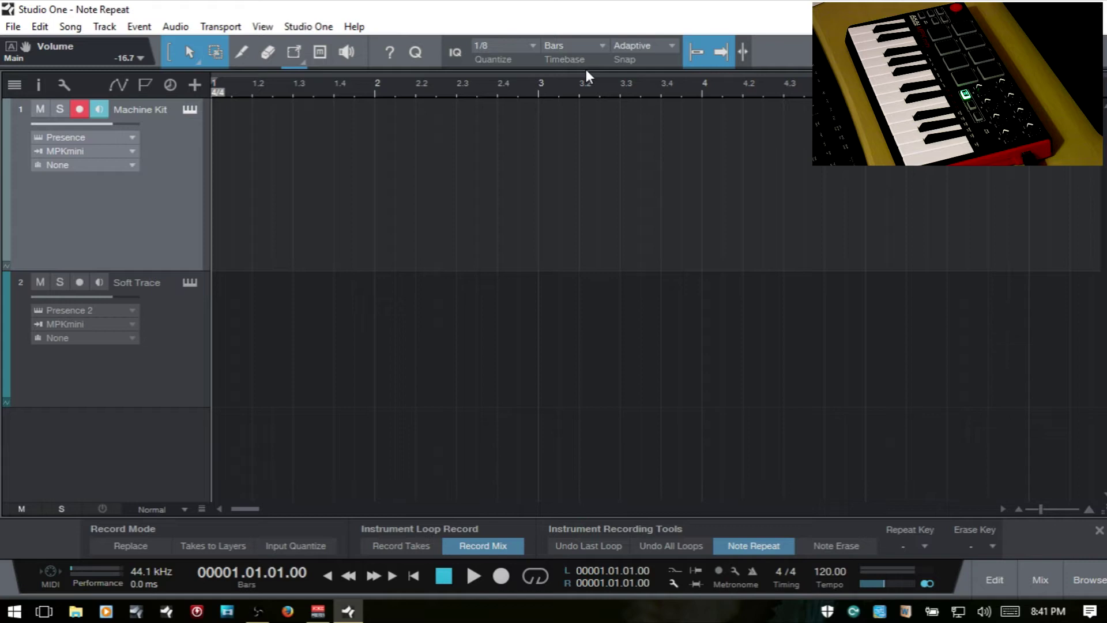
pyautogui.click(416, 52)
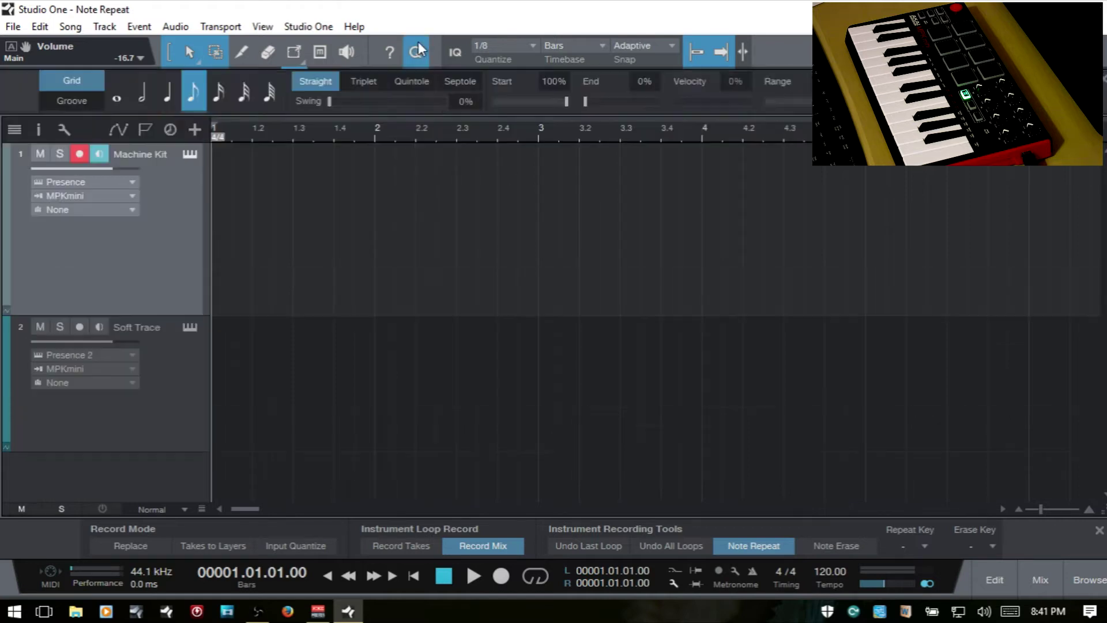
pyautogui.click(218, 94)
pyautogui.click(244, 95)
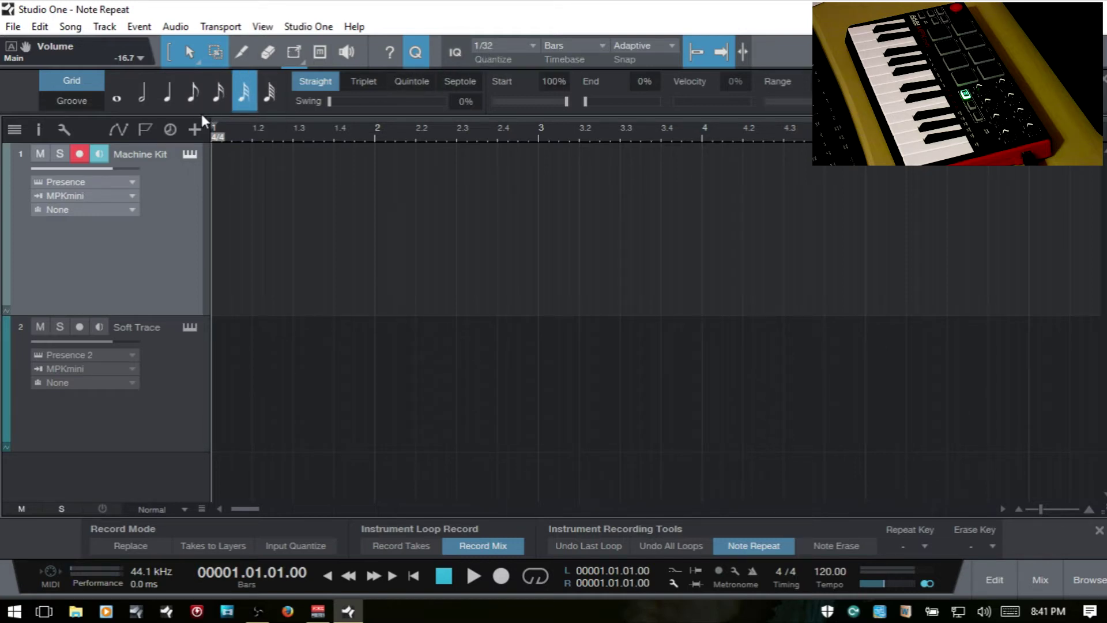
pyautogui.click(192, 98)
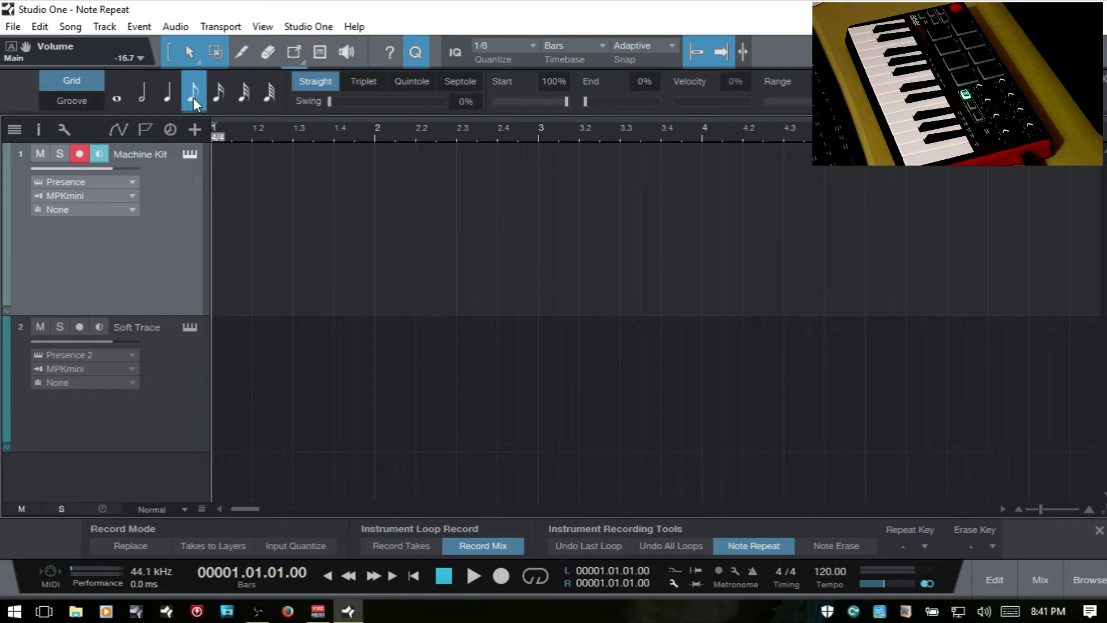
pyautogui.click(416, 52)
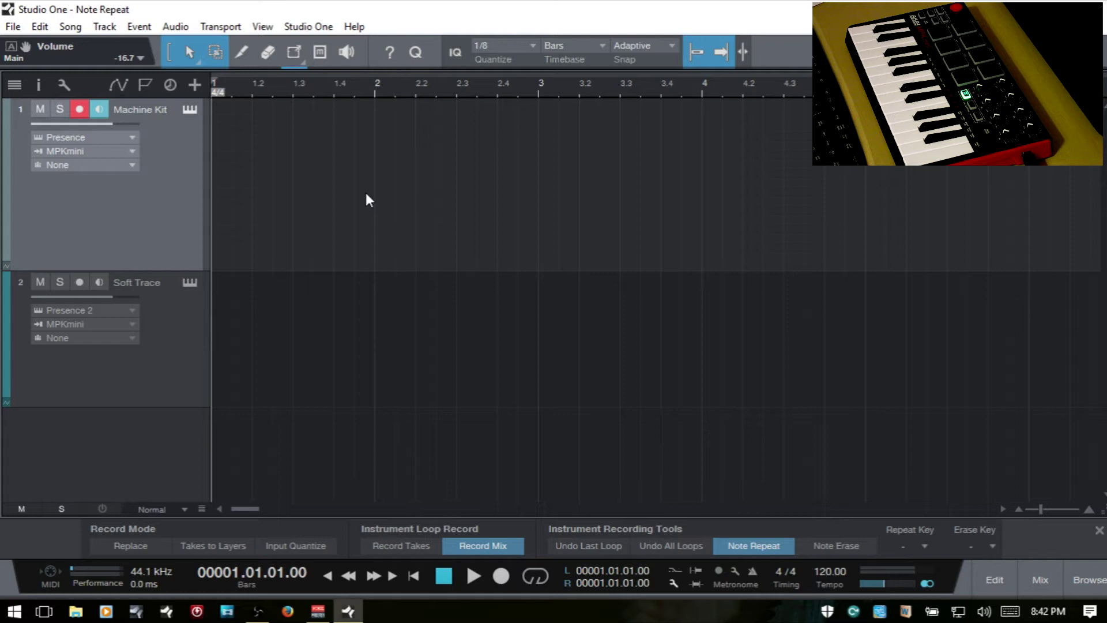
# Play, record a note-repeat drum pattern on Machine Kit across bars 2–4, then stop
pyautogui.press('space')
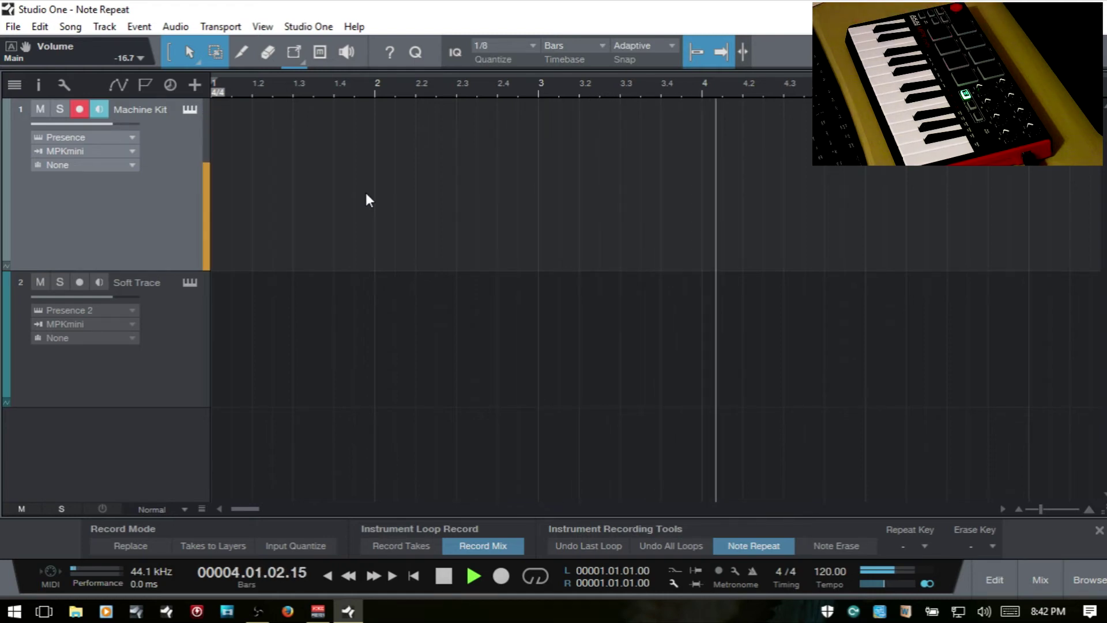
pyautogui.press('KP_Multiply')
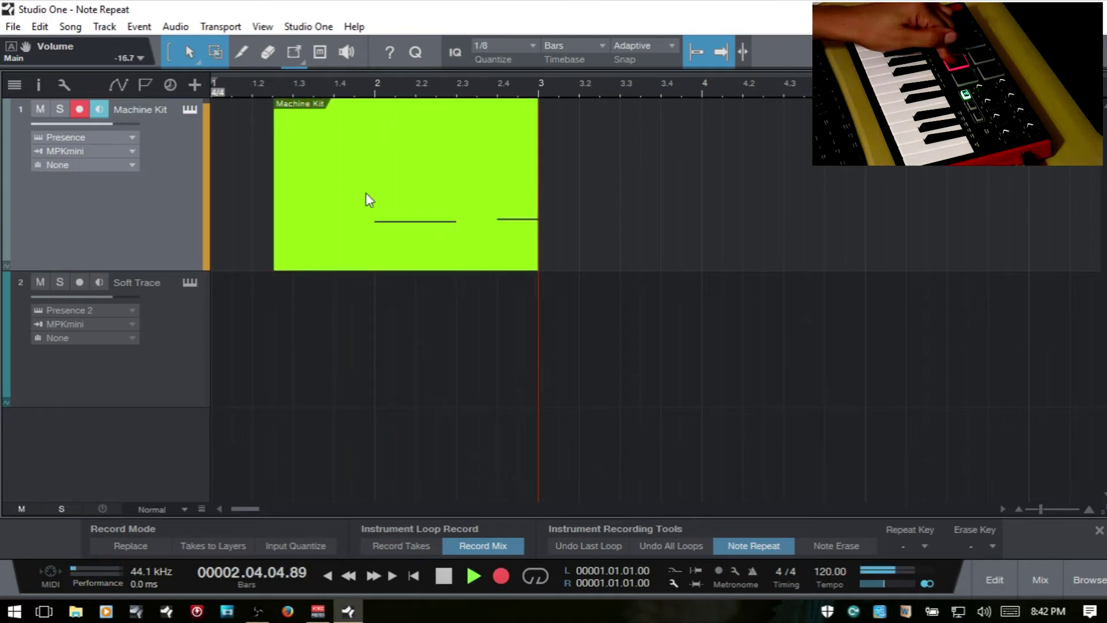
pyautogui.press('space')
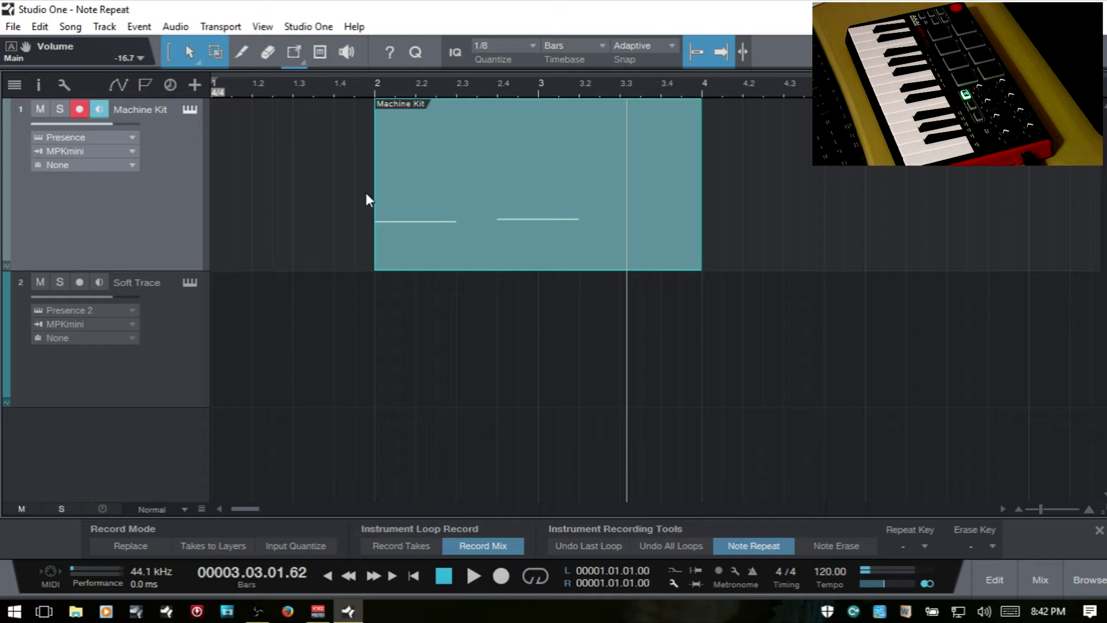
# Inspect the recorded Machine Kit notes in the piano roll and enable Input Quantize
pyautogui.doubleClick(667, 243)
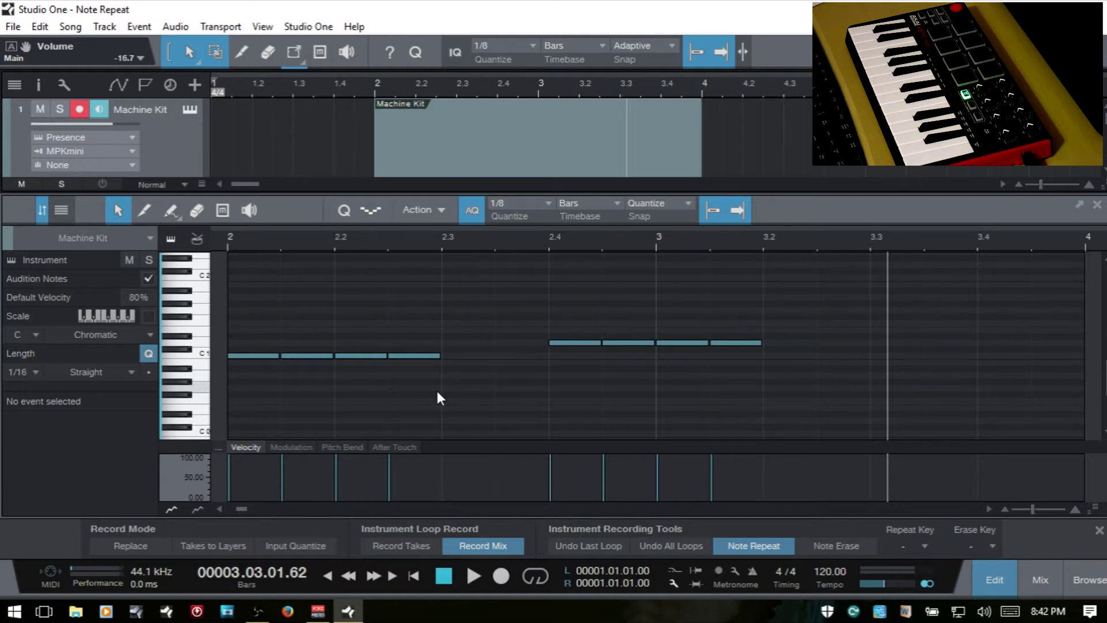
pyautogui.click(296, 546)
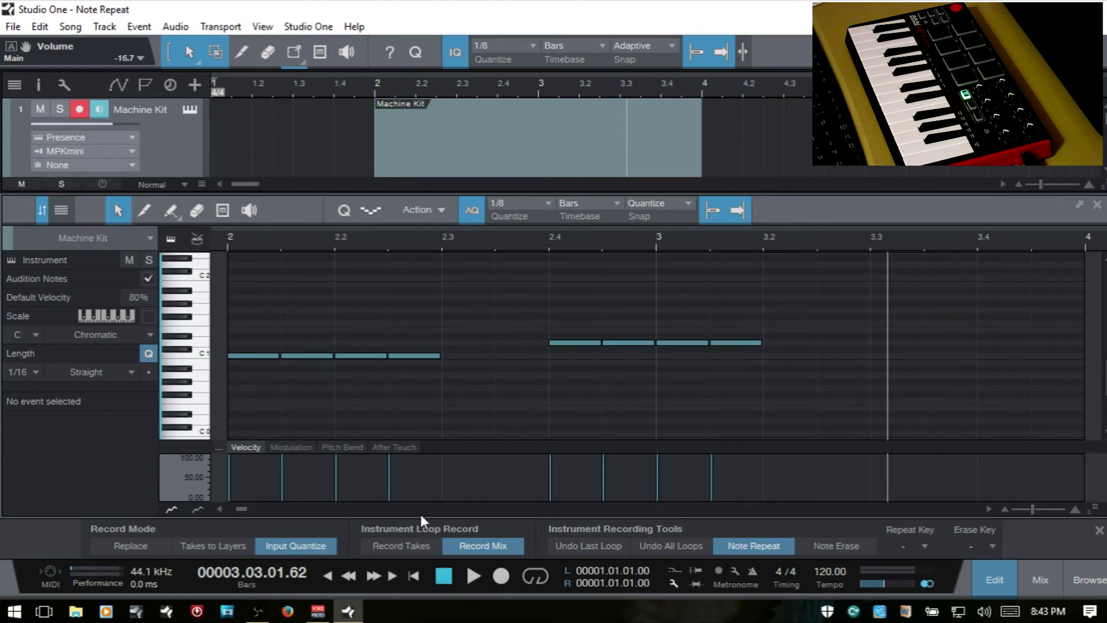
pyautogui.press('F2')
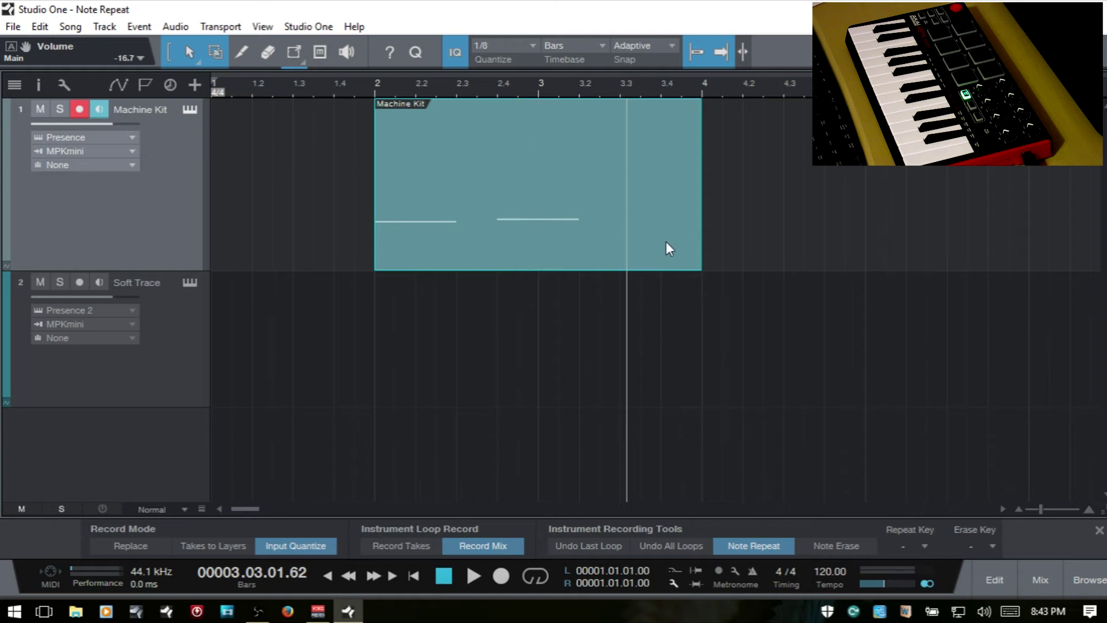
# Delete the recorded Machine Kit event, return to the song start, and turn on Note Repeat
pyautogui.press('Delete')
pyautogui.press(',')
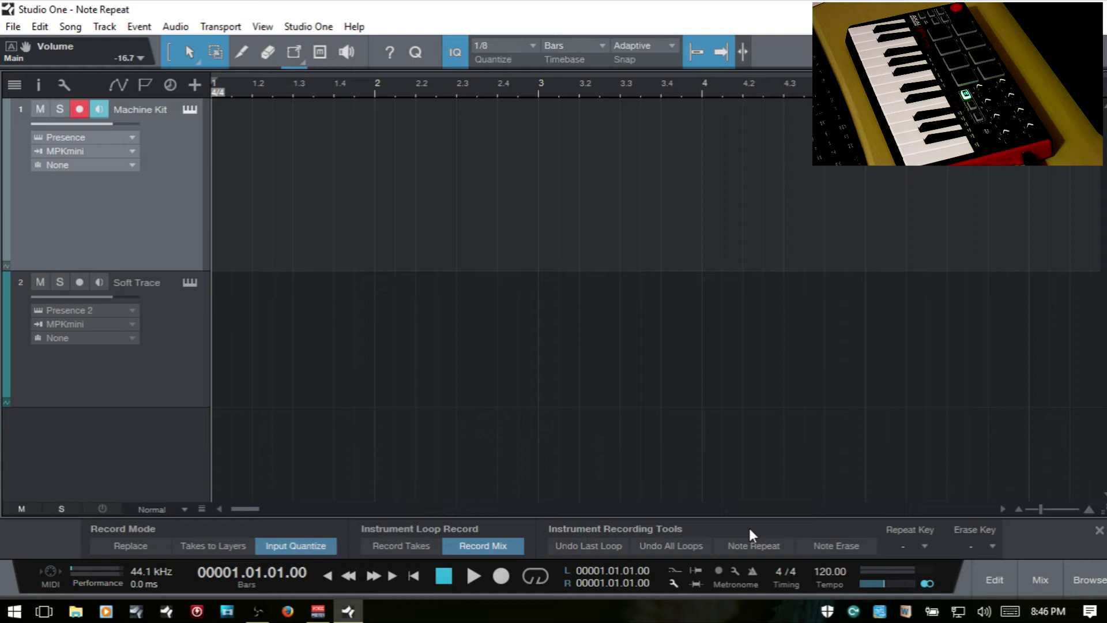
pyautogui.click(755, 547)
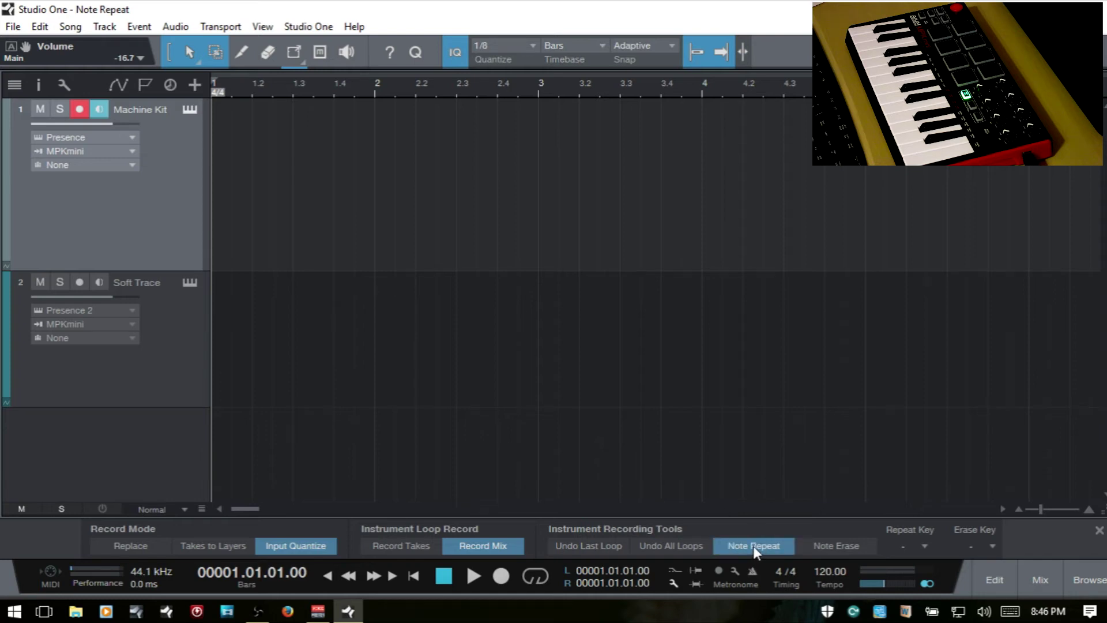
# Clear the C2 Repeat Key assignment so no repeat key is set
pyautogui.click(925, 546)
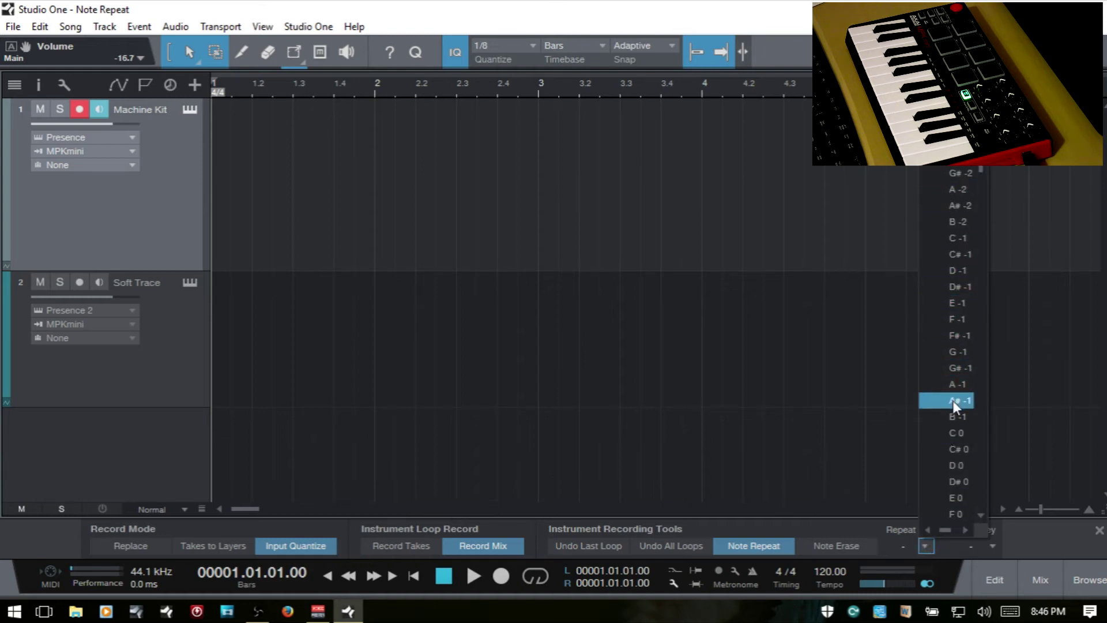
pyautogui.click(829, 522)
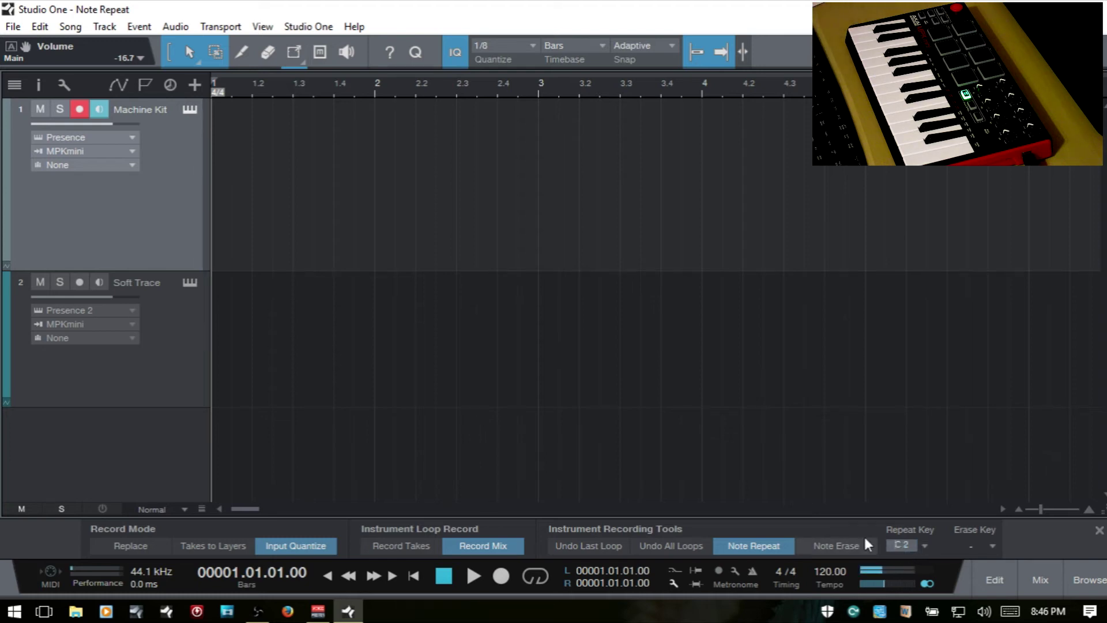
pyautogui.click(901, 545)
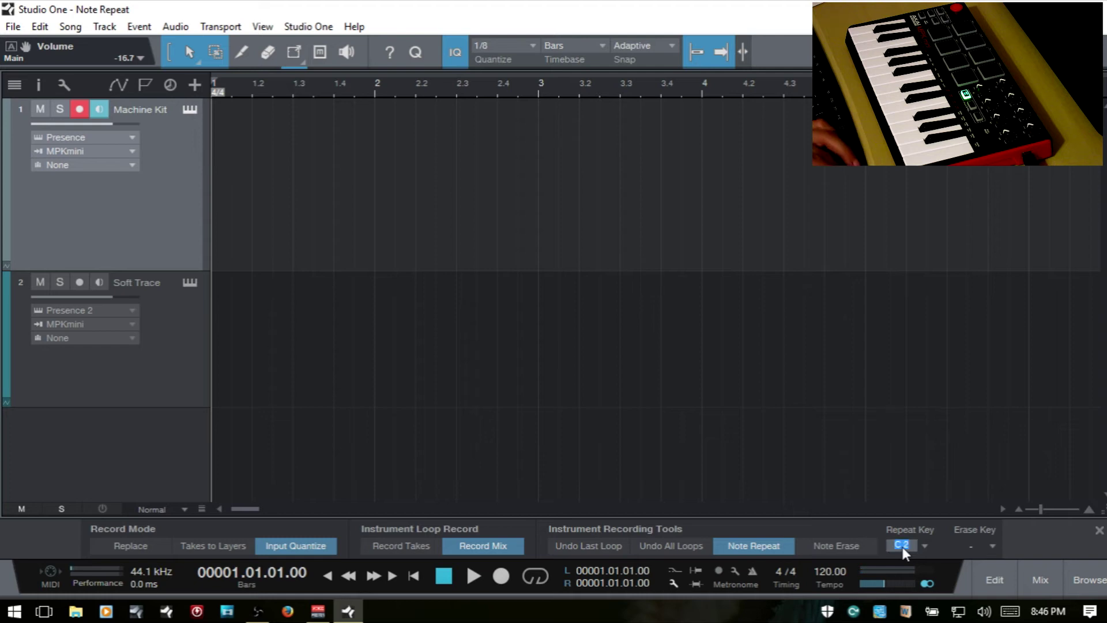
pyautogui.press('Delete')
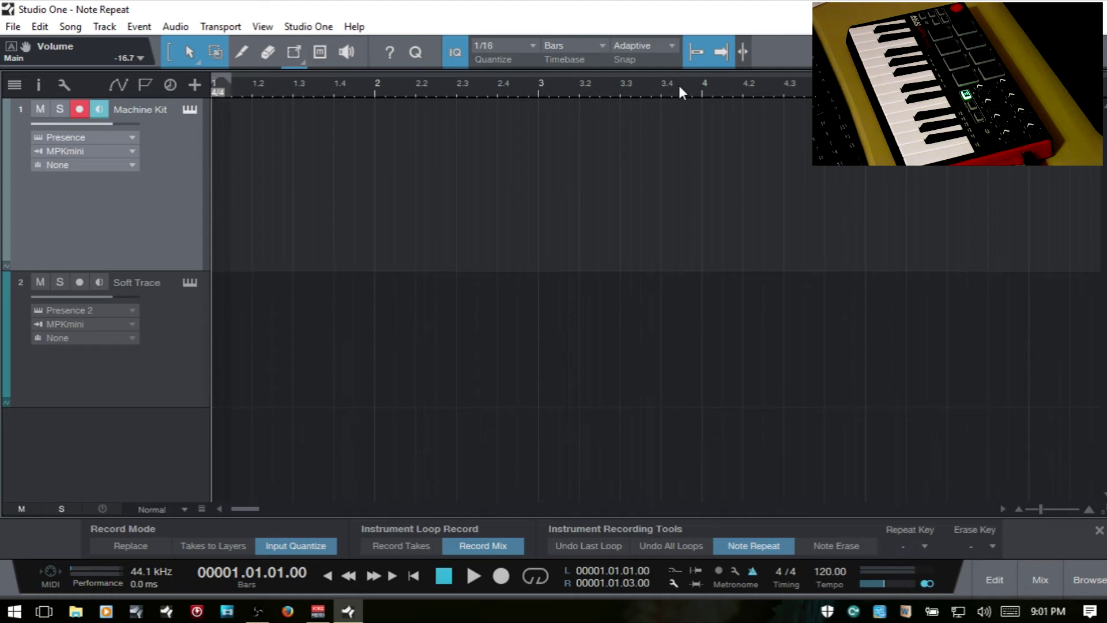
# Loop bars 2 to 4, return to the song start, and start recording on Machine Kit
pyautogui.keyDown('alt'); pyautogui.click(699, 89); pyautogui.keyUp('alt')
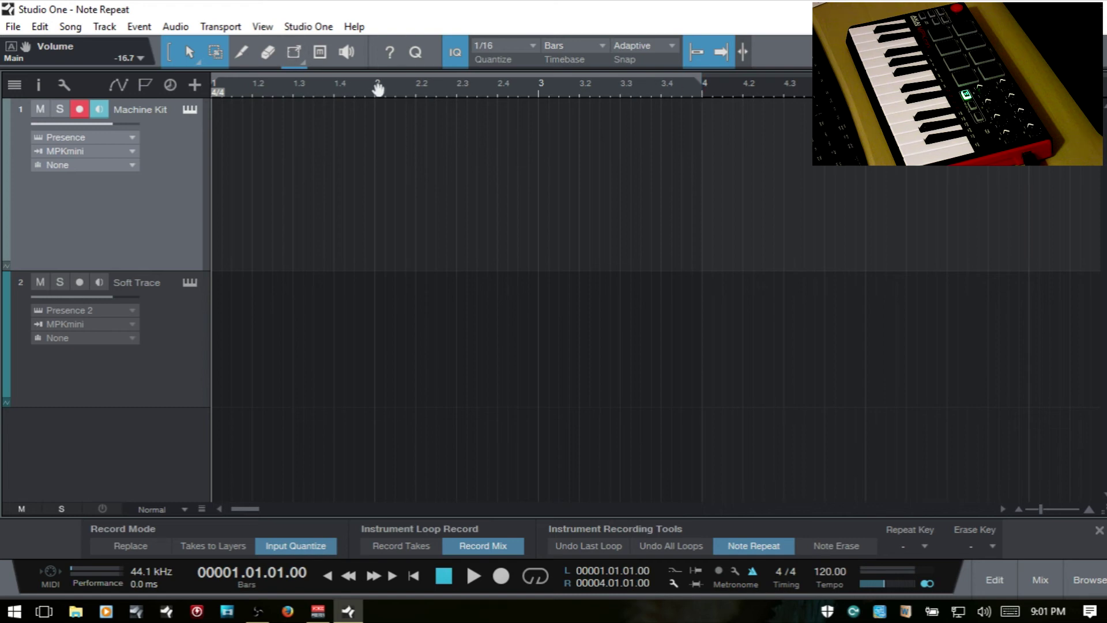
pyautogui.click(375, 90)
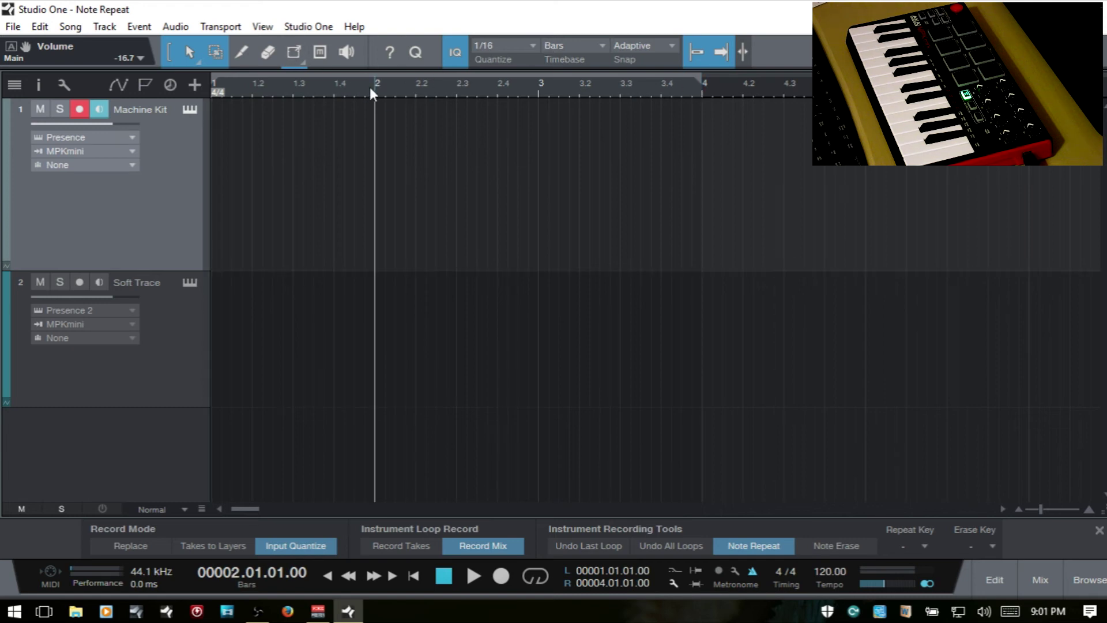
pyautogui.keyDown('ctrl'); pyautogui.click(375, 90); pyautogui.keyUp('ctrl')
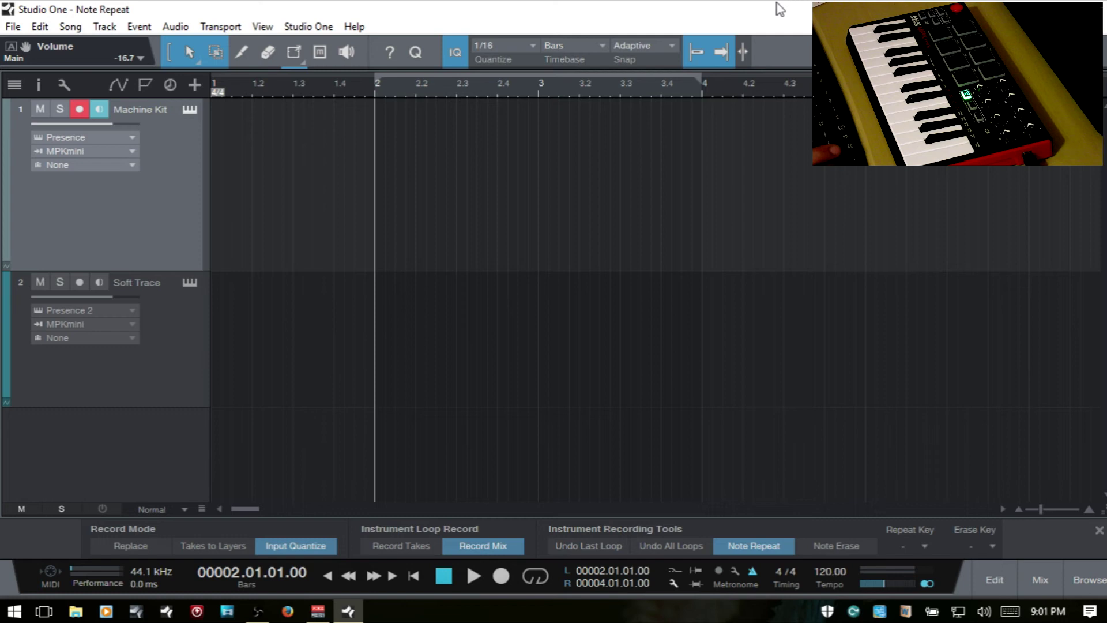
pyautogui.press('KP_Divide')
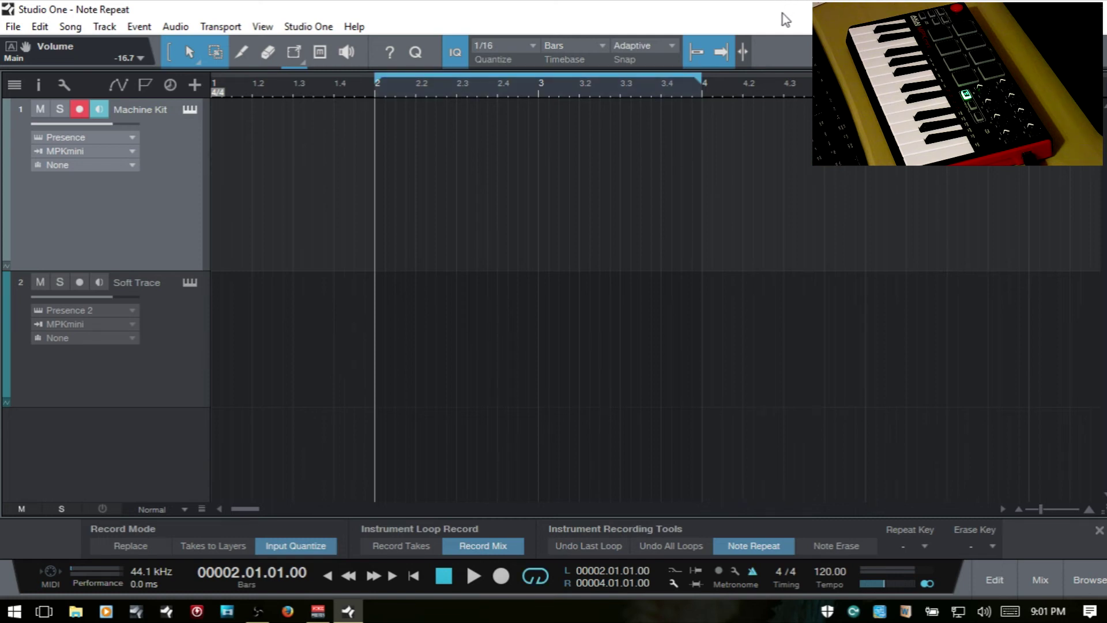
pyautogui.press(',')
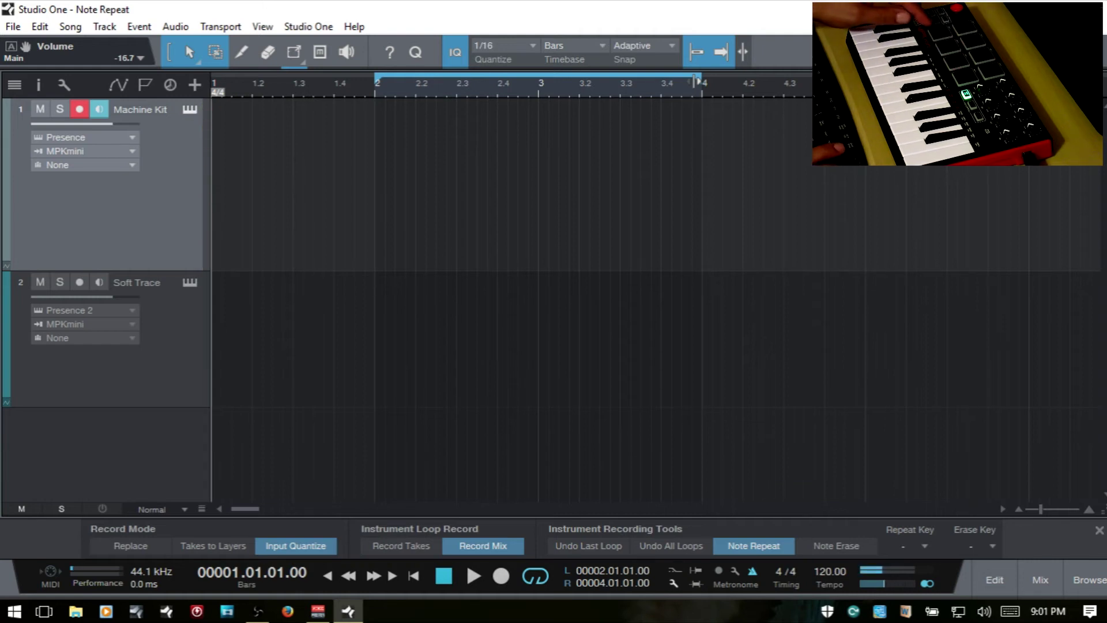
pyautogui.press('KP_Multiply')
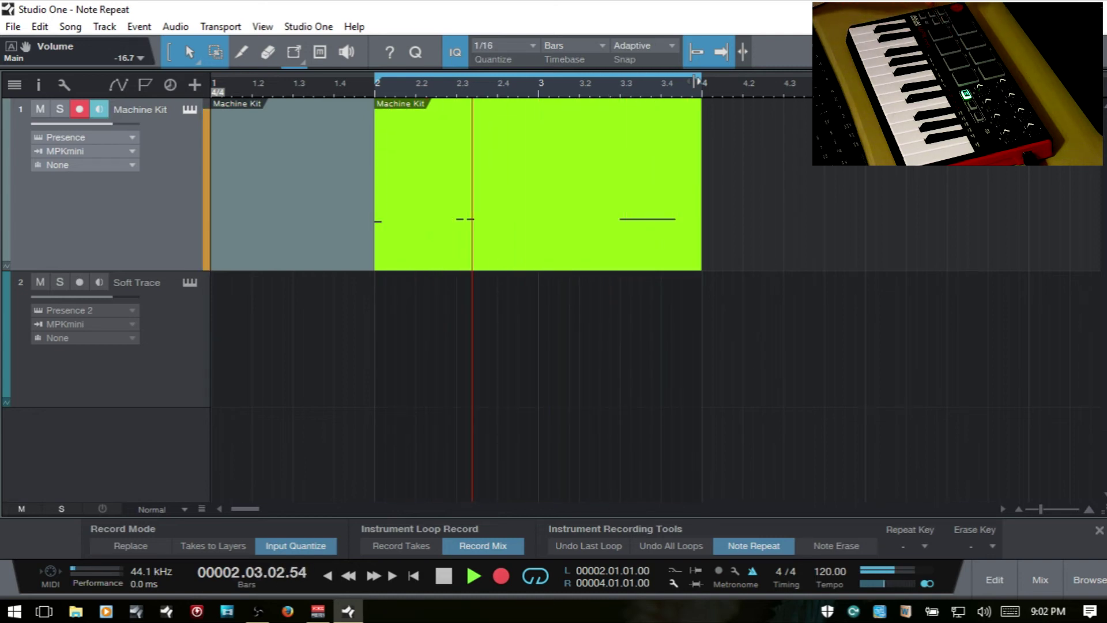
# Toggle Note Erase and back to Note Repeat, undo the last and all loop passes, then stop
pyautogui.click(840, 548)
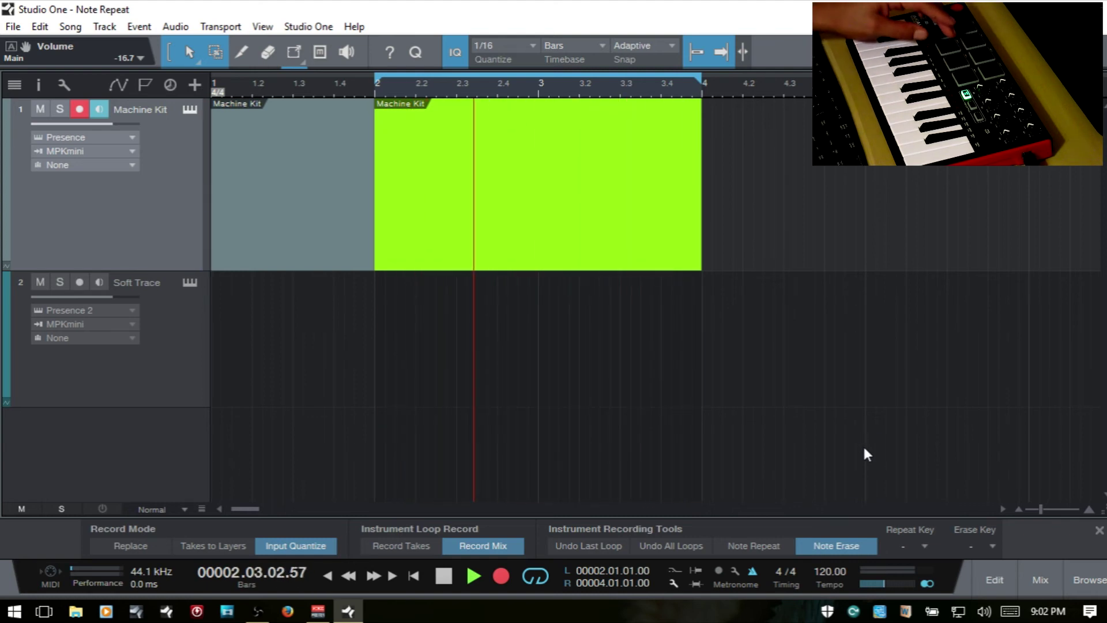
pyautogui.click(769, 546)
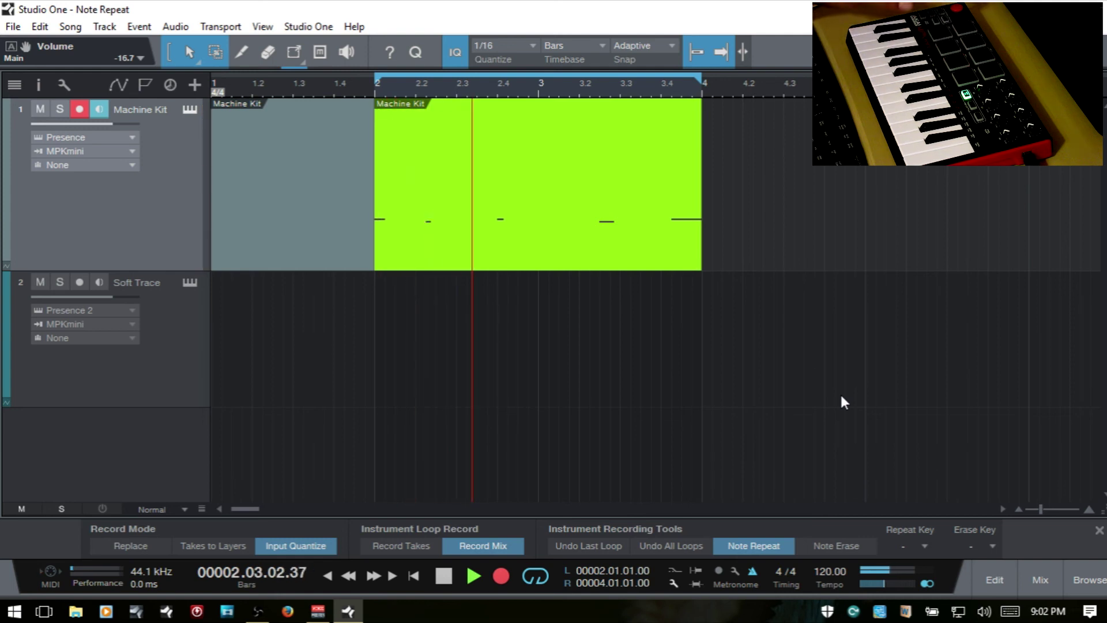
pyautogui.click(588, 546)
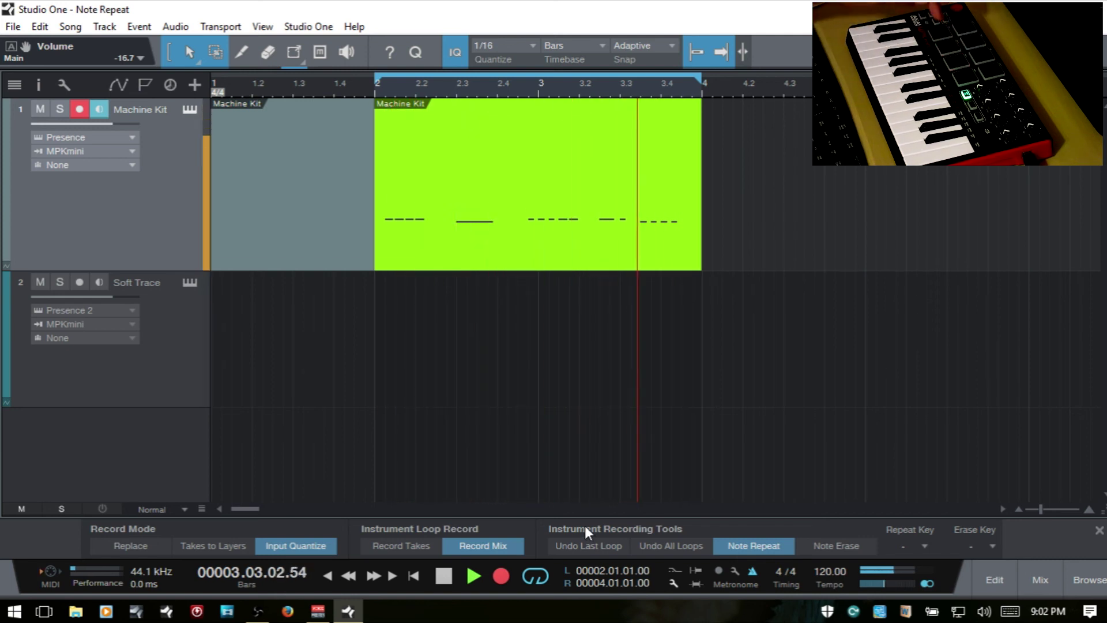
pyautogui.click(666, 551)
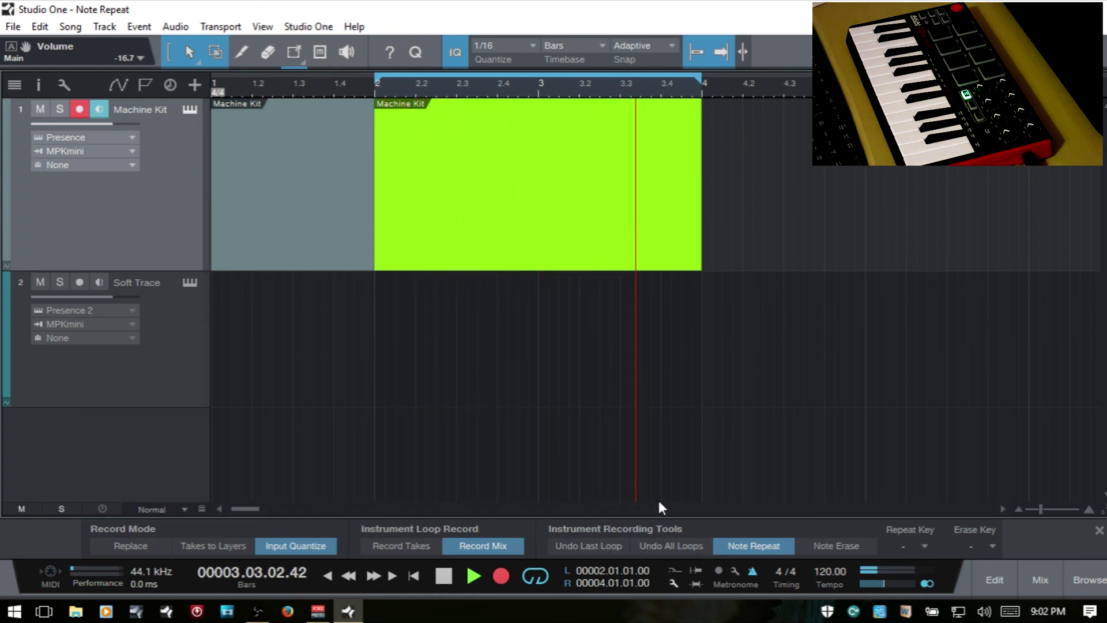
pyautogui.press('space')
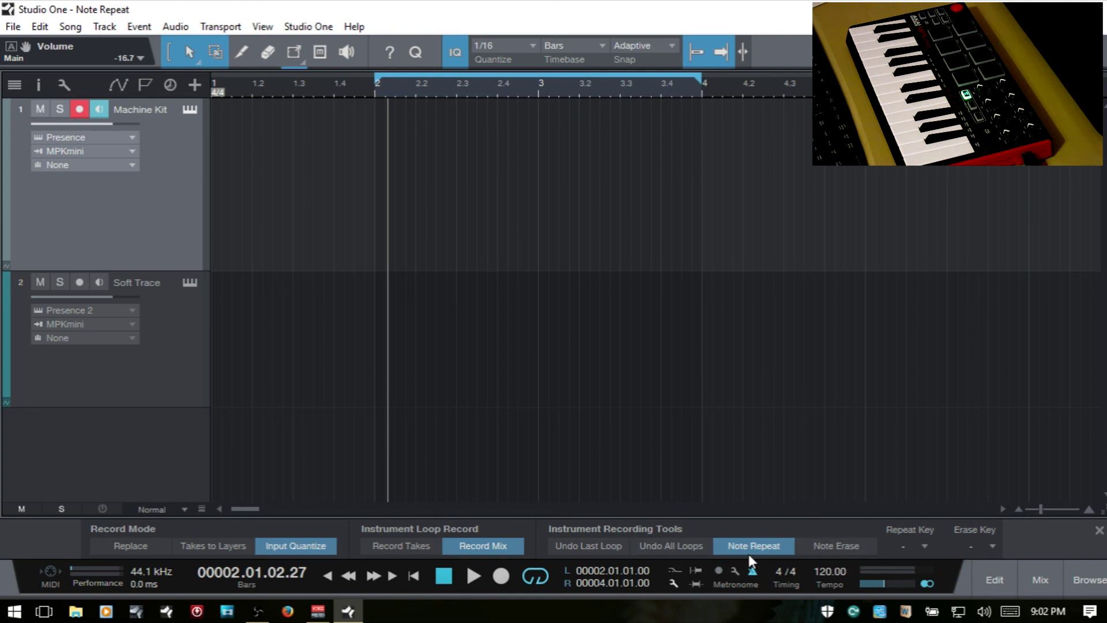
# Open the Erase Key note list in the Record Panel and close it again
pyautogui.click(992, 545)
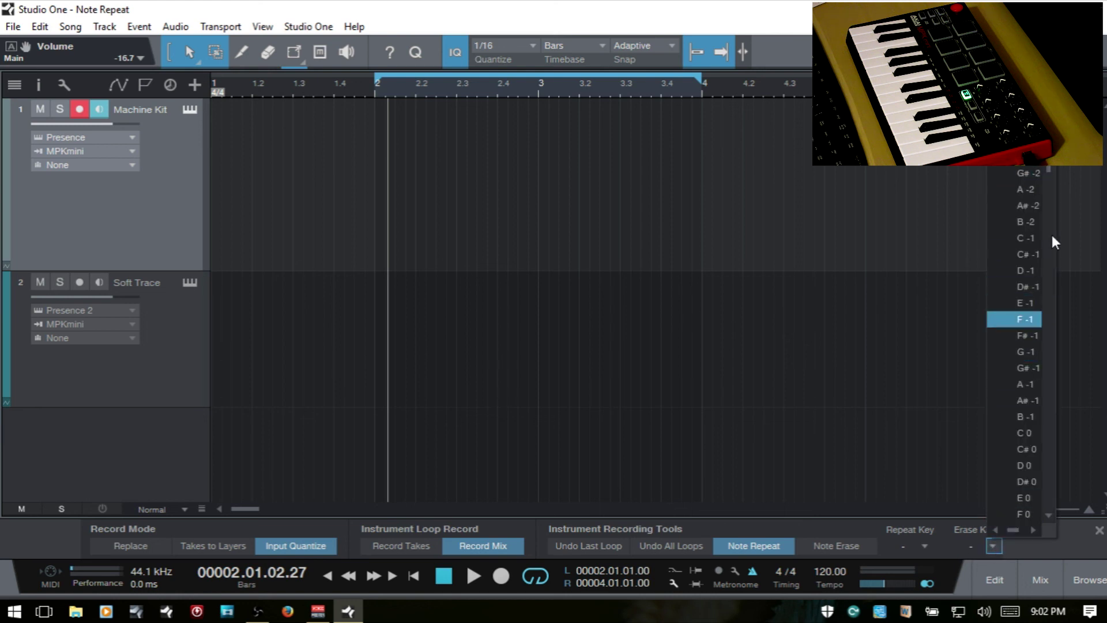
pyautogui.click(892, 375)
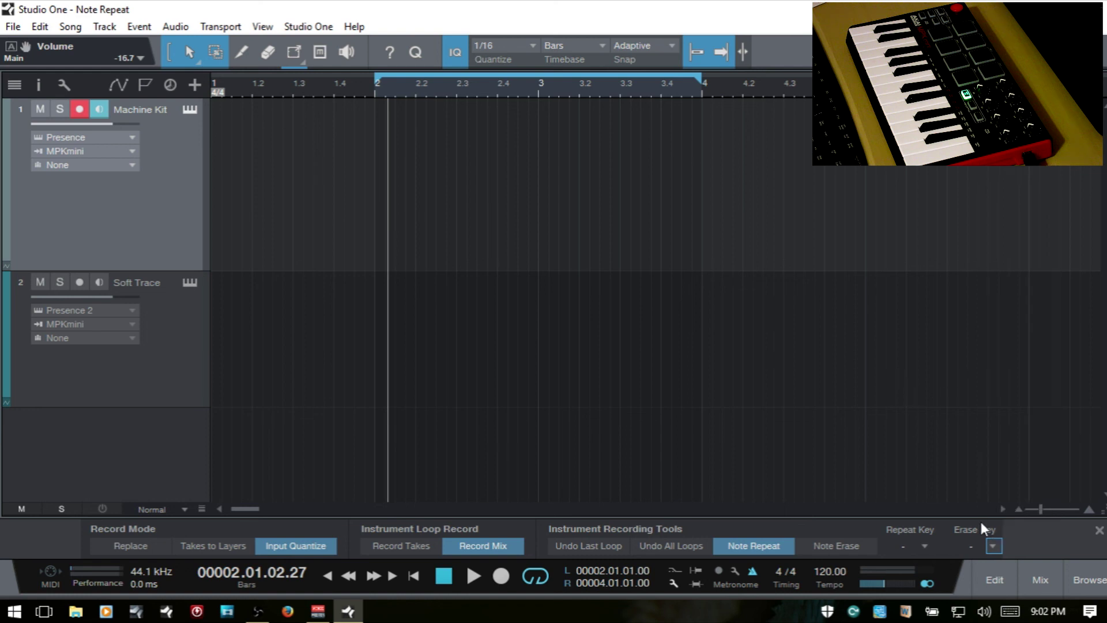